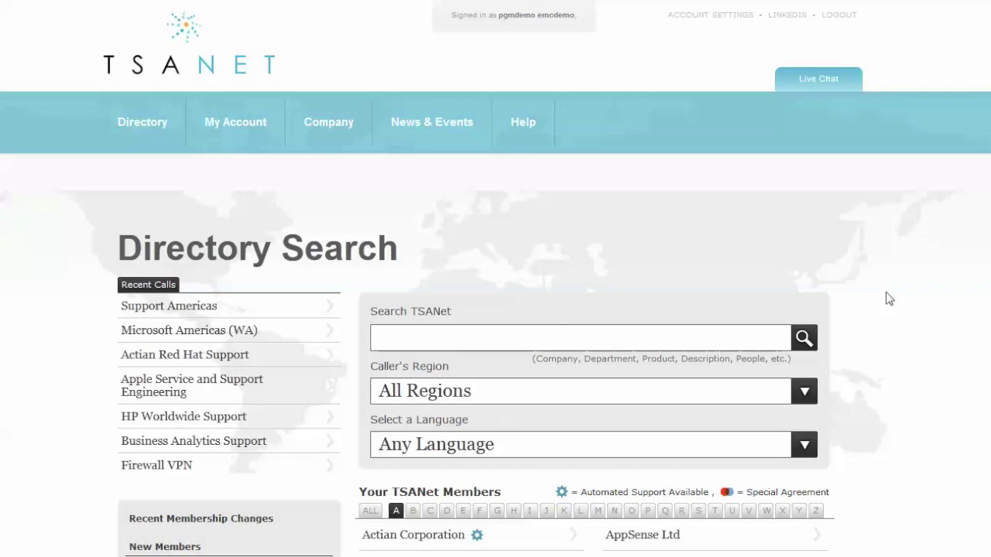
# Browse the TSANet member directory under G and open the Globex Computer entry
pyautogui.click(547, 511)
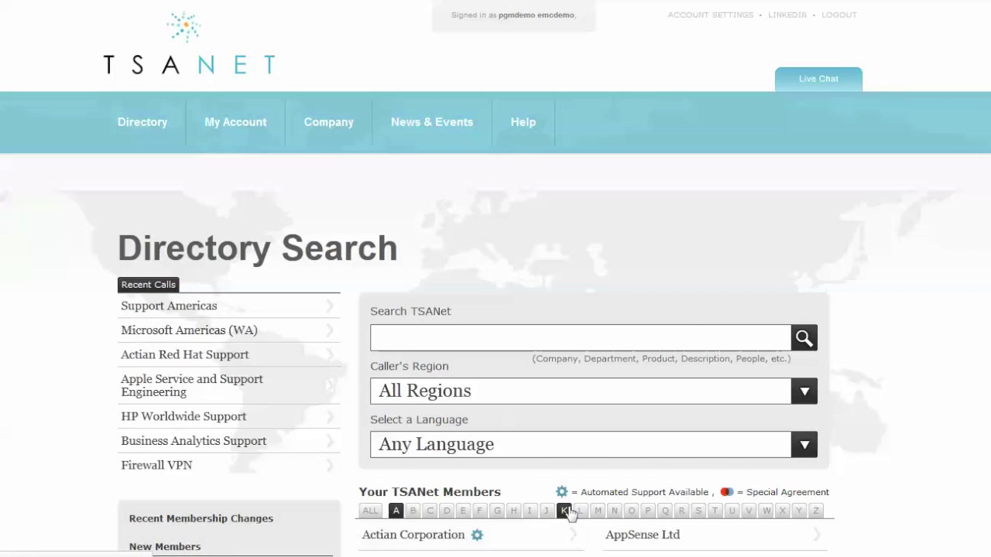
pyautogui.click(497, 511)
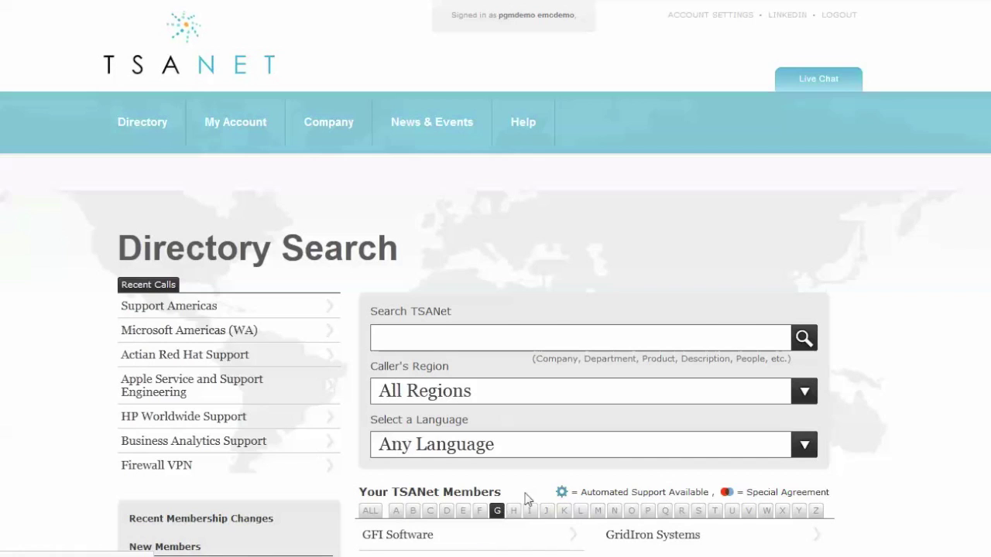
pyautogui.scroll(-3, 477, 453)
pyautogui.click(449, 432)
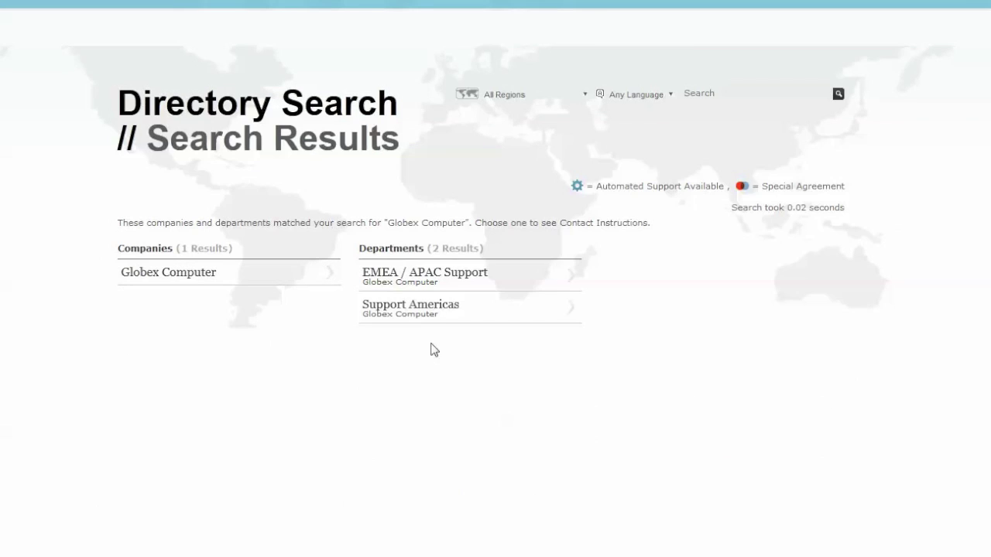
# Open Globex Computer's Support Americas process for the Classic, and Basic TSANet Relationship community and review its call preparation and contact instructions
pyautogui.click(432, 313)
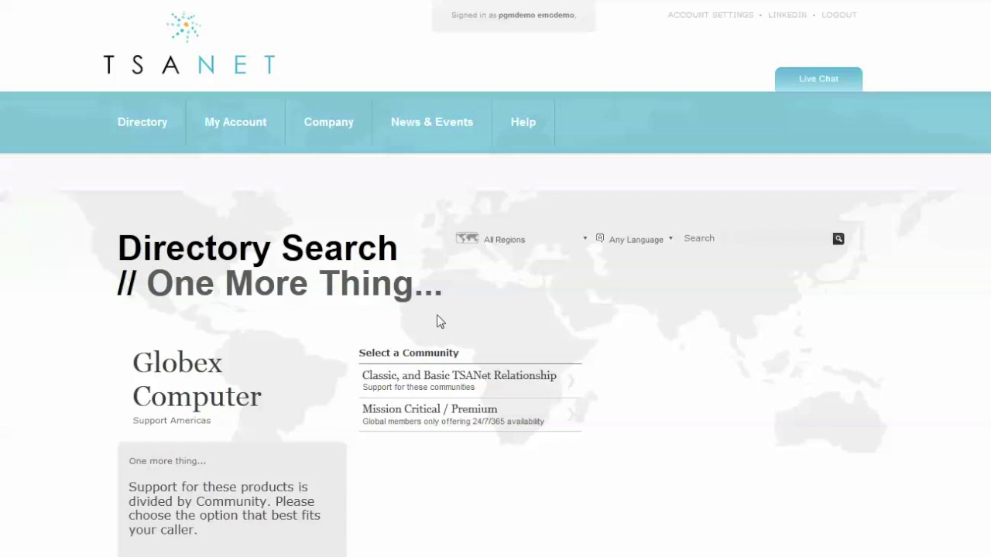
pyautogui.click(425, 383)
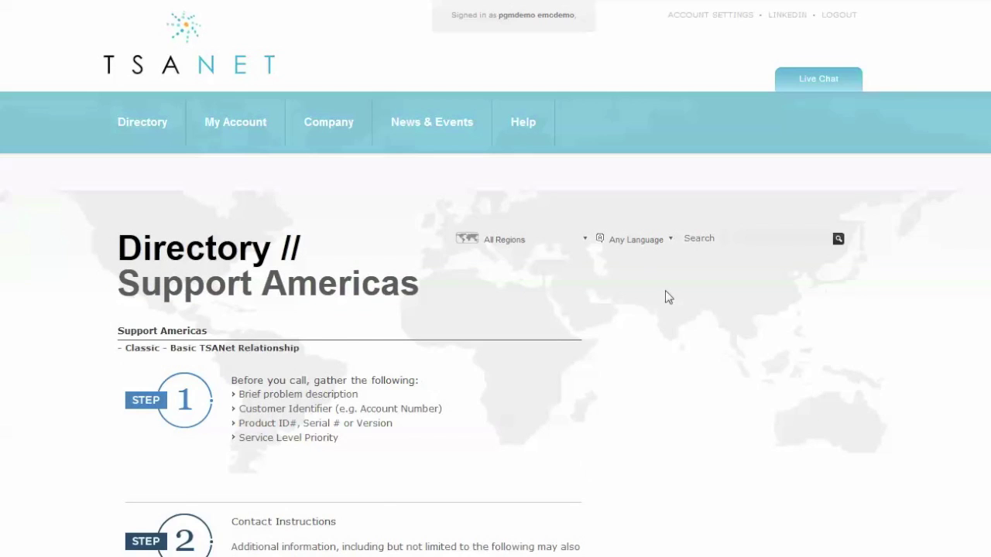
pyautogui.scroll(-2, 666, 296)
pyautogui.scroll(-1, 669, 307)
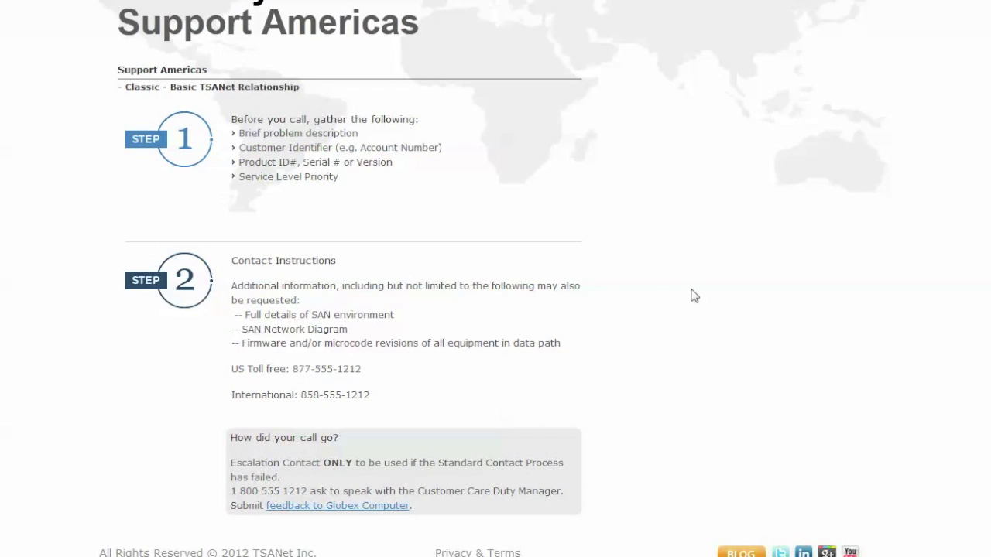
pyautogui.scroll(1, 694, 295)
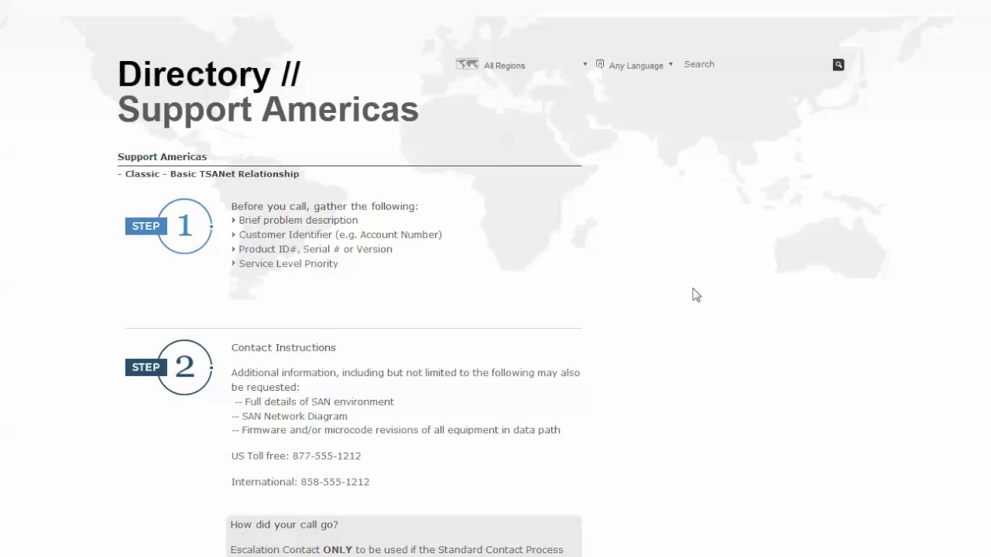
pyautogui.scroll(-2, 219, 327)
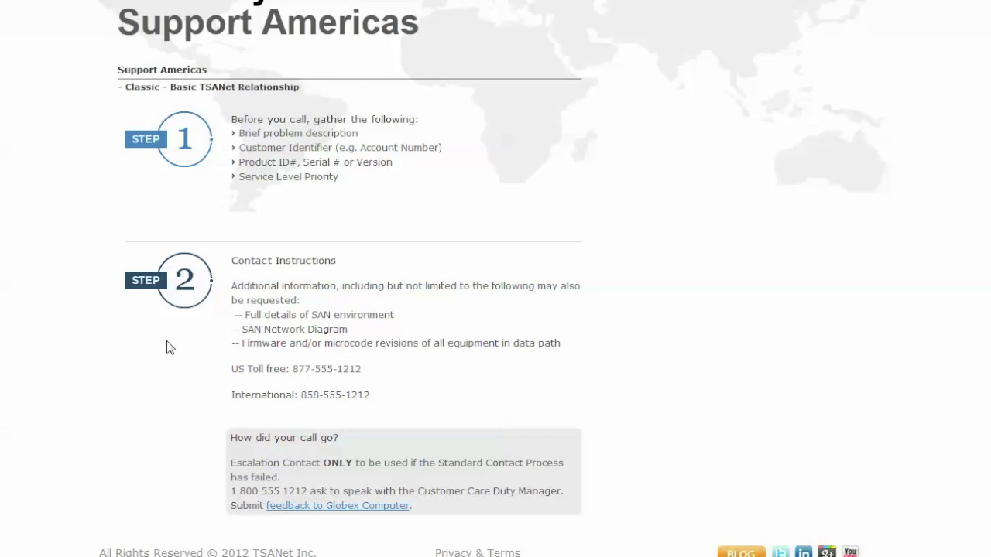
pyautogui.scroll(-1, 165, 347)
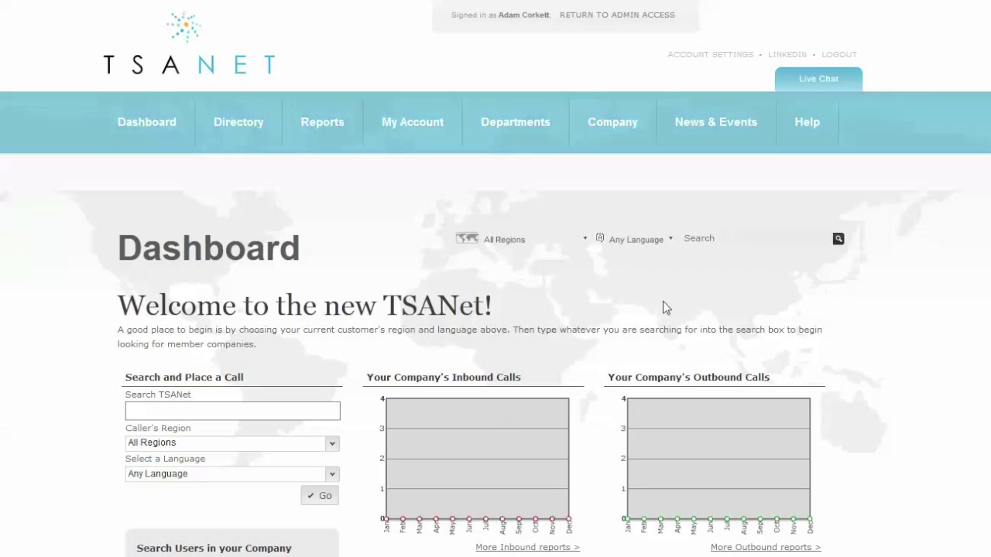
# Open the Directory Search page from the dashboard and list all TSANet members
pyautogui.click(240, 128)
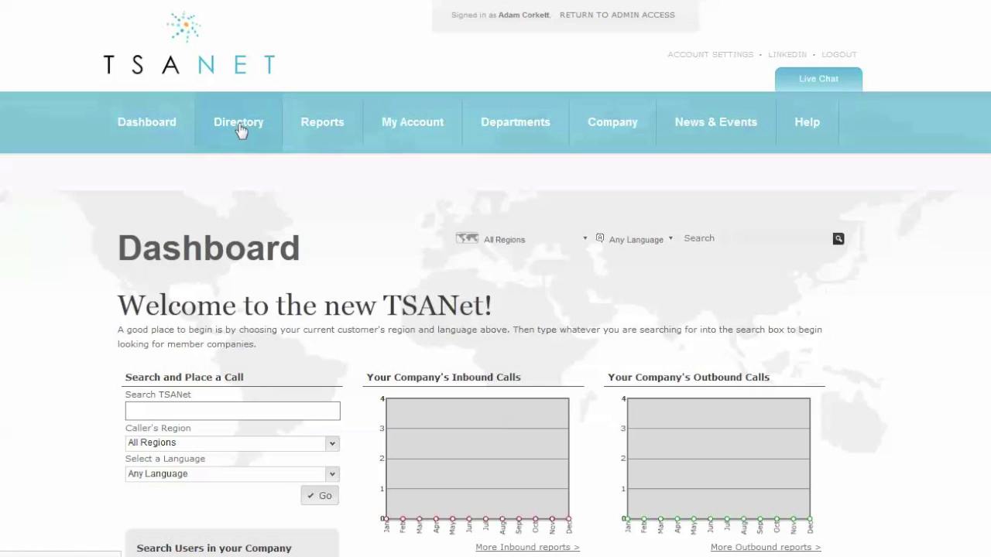
pyautogui.scroll(-1, 641, 332)
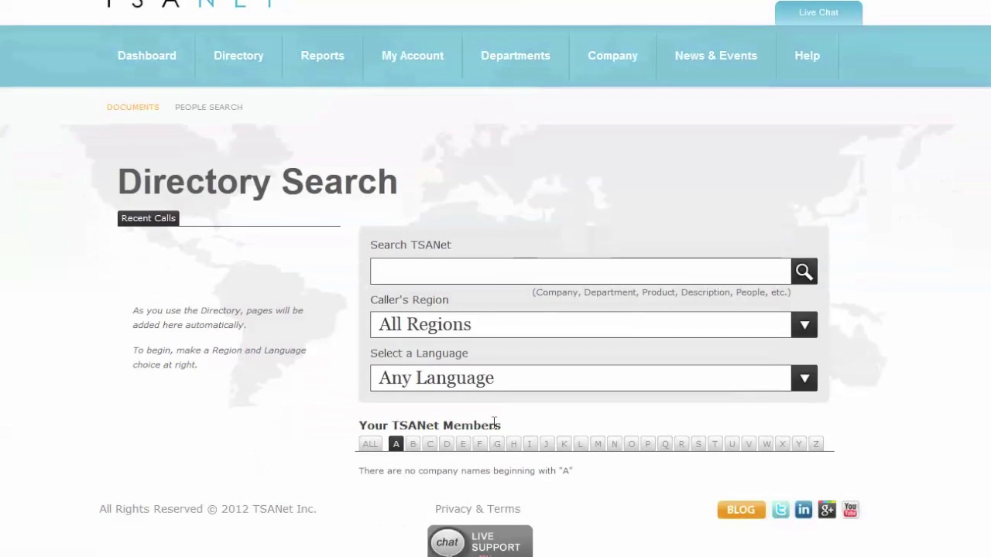
pyautogui.click(370, 446)
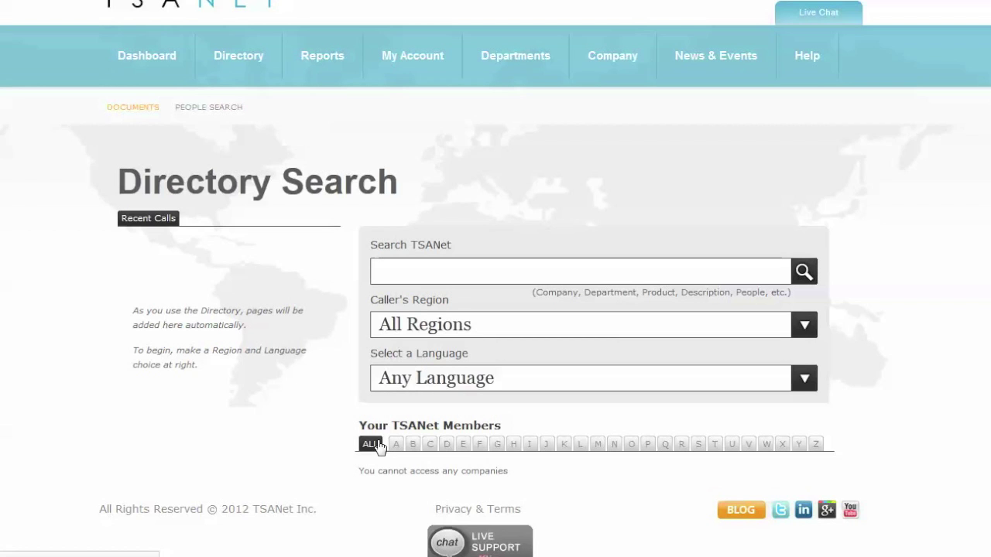
# Open the Corporate Support department for editing and review its description and its community, location and language restrictions
pyautogui.click(495, 68)
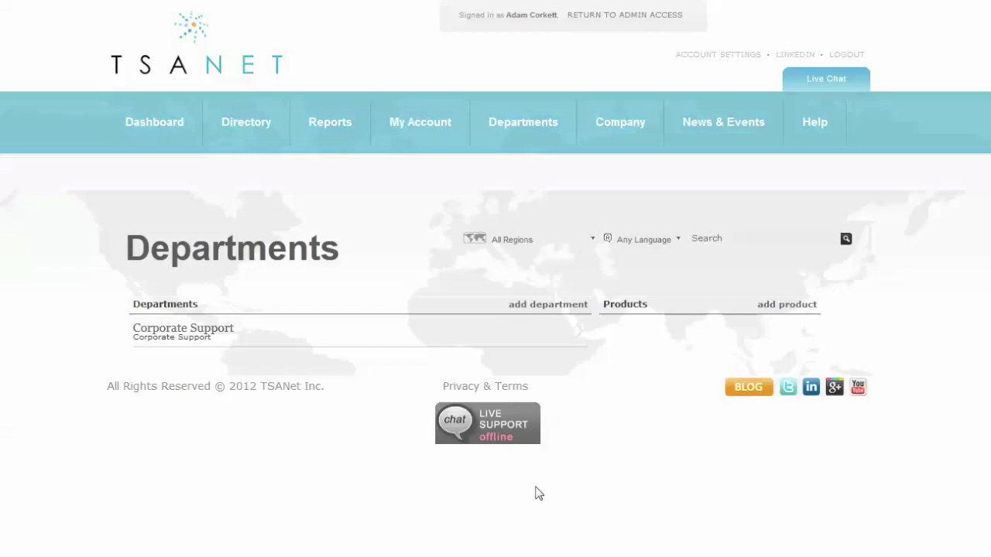
pyautogui.click(173, 337)
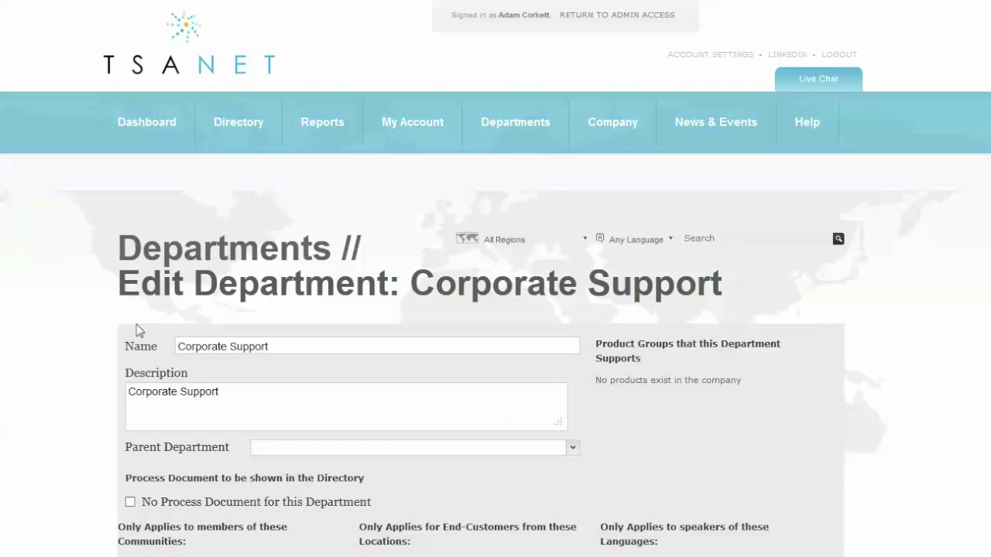
pyautogui.scroll(-2, 54, 329)
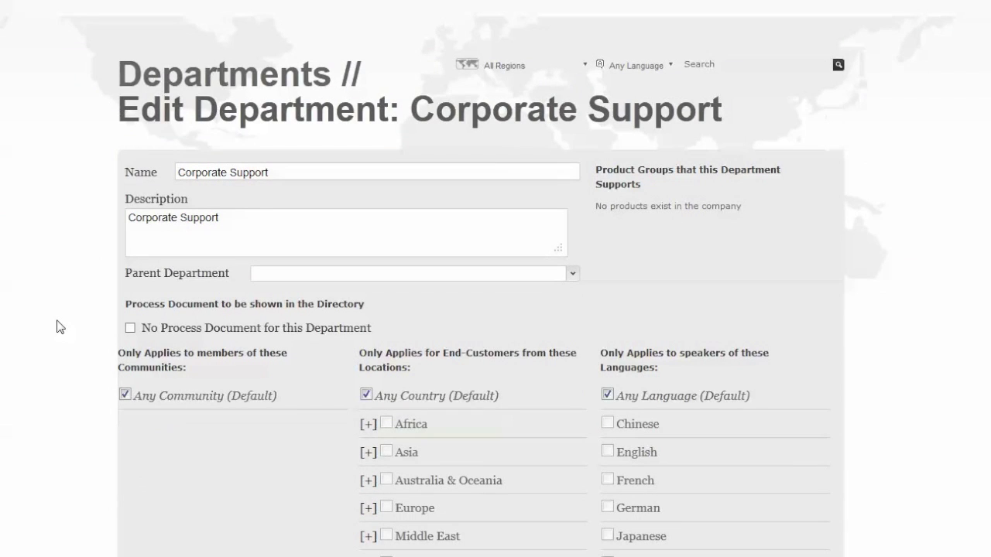
pyautogui.scroll(-2, 74, 424)
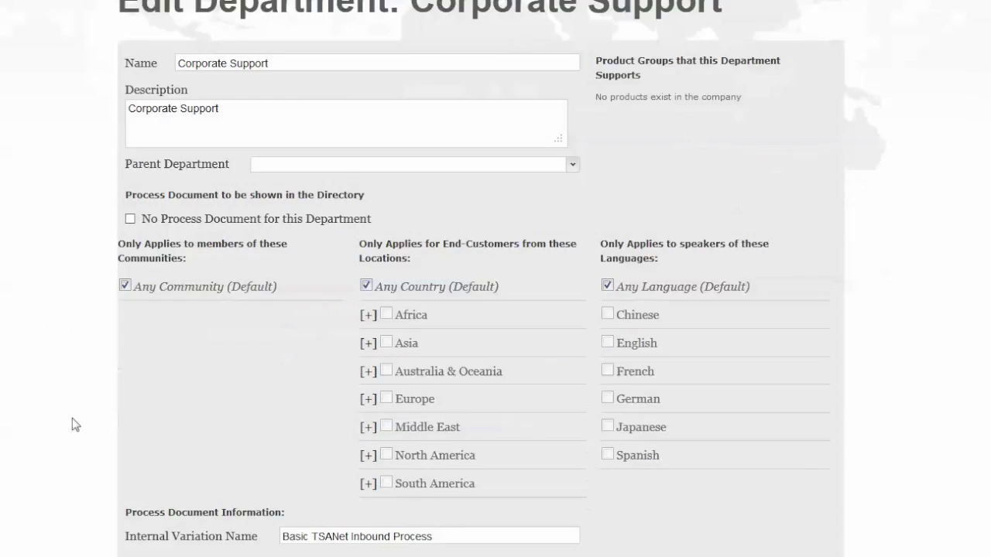
pyautogui.scroll(-2, 80, 421)
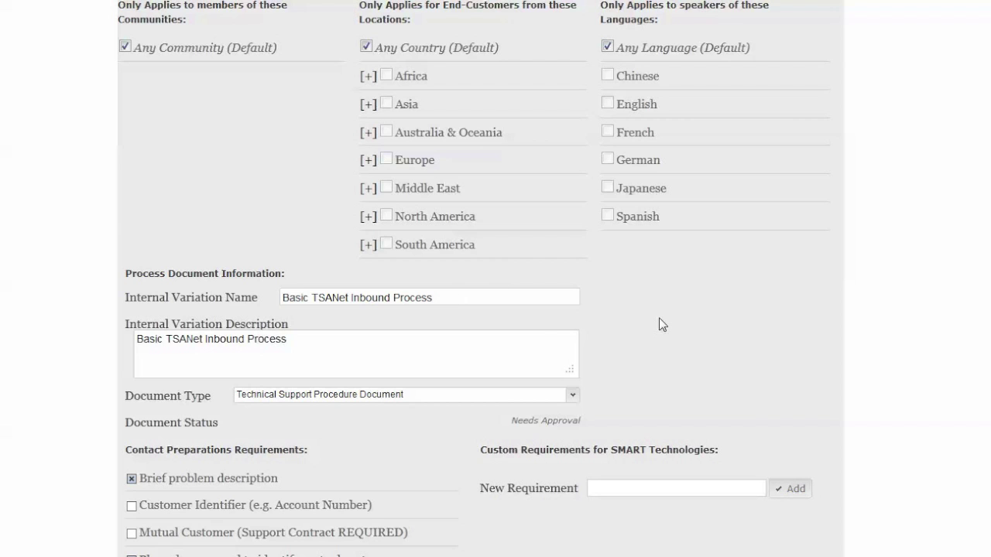
# Review the Corporate Support contact preparation requirements, contact and escalation instructions and escalation managers, and save the department
pyautogui.scroll(-3, 685, 321)
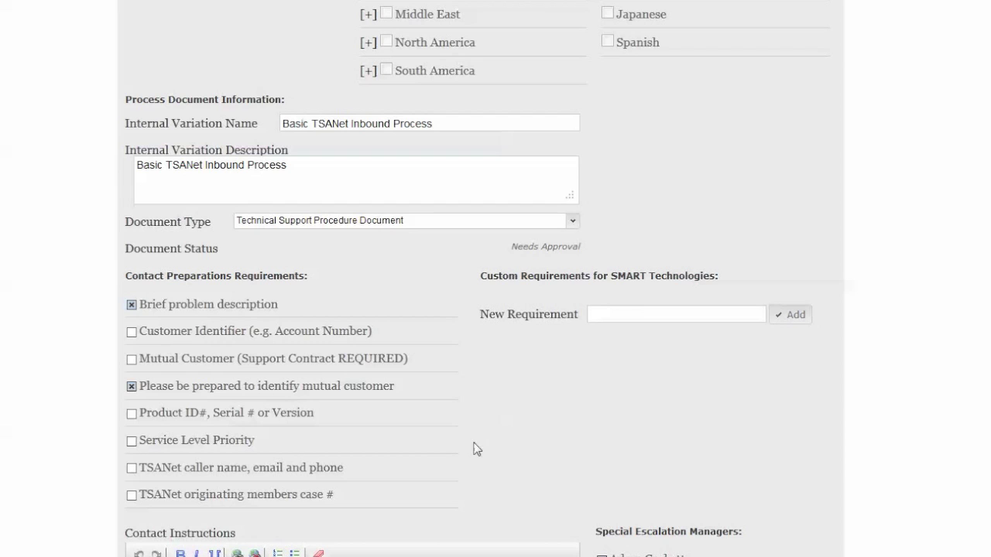
pyautogui.scroll(-3, 475, 448)
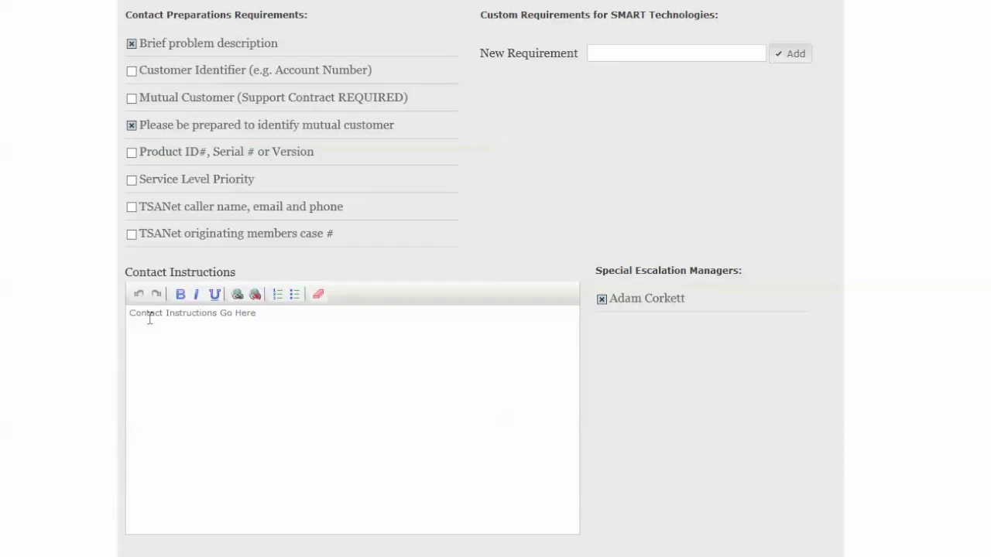
pyautogui.scroll(-3, 246, 363)
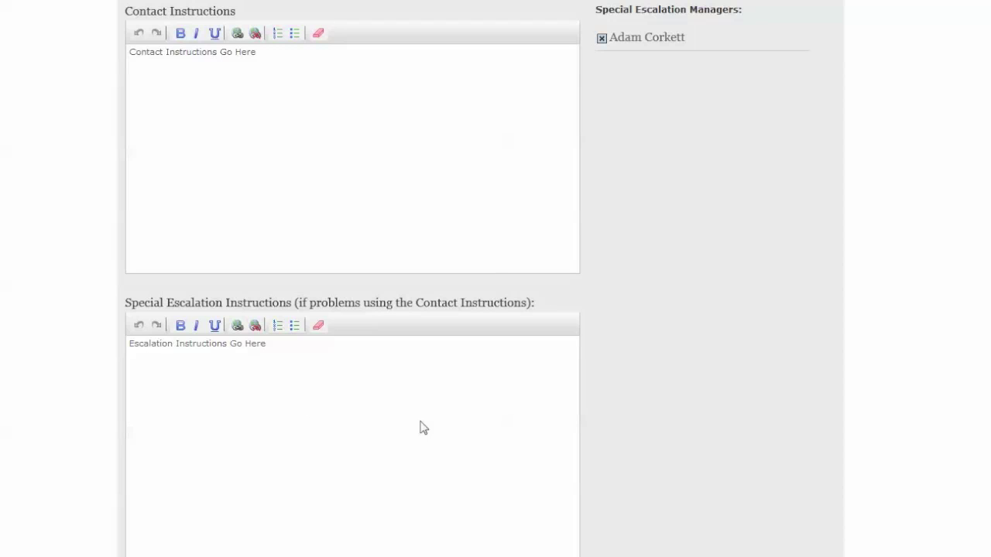
pyautogui.scroll(2, 420, 426)
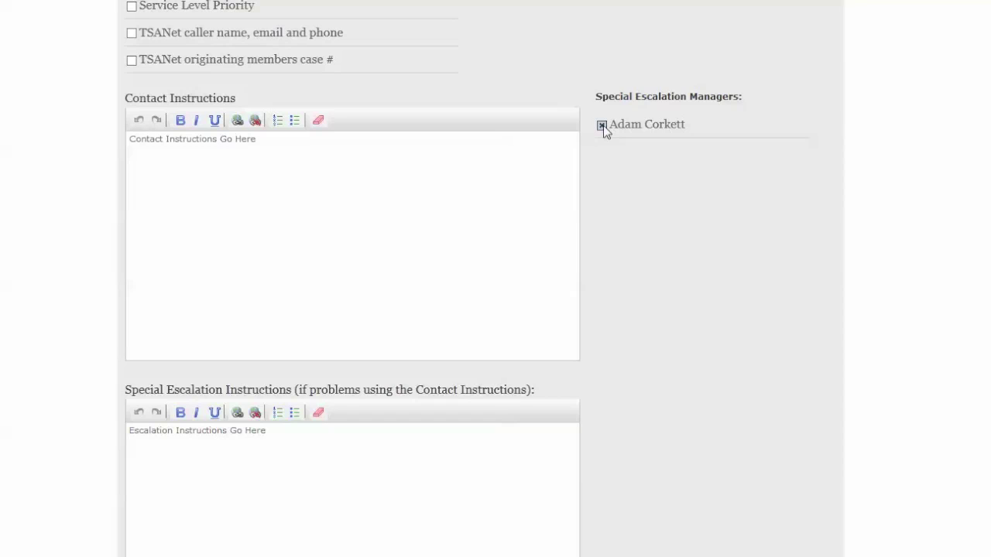
pyautogui.scroll(-3, 675, 325)
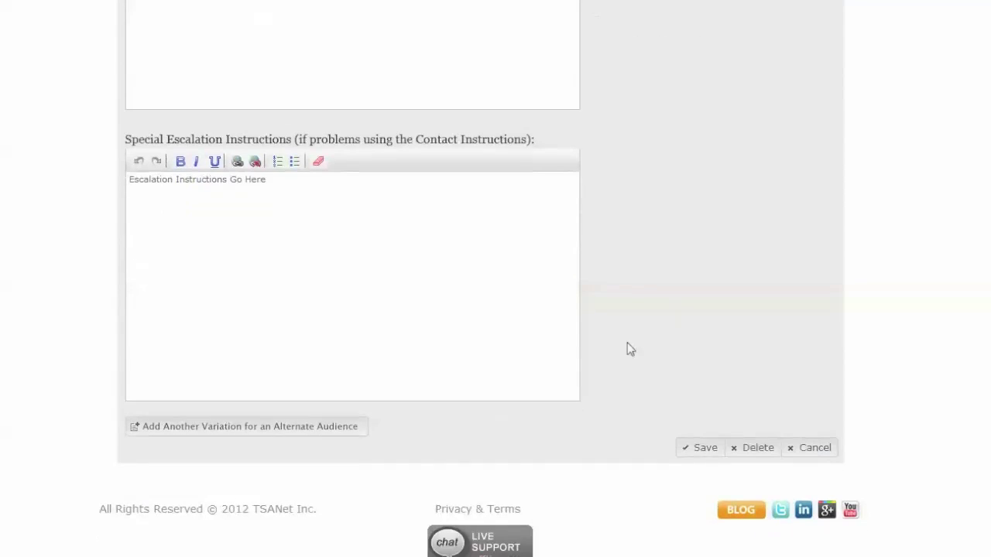
pyautogui.click(706, 451)
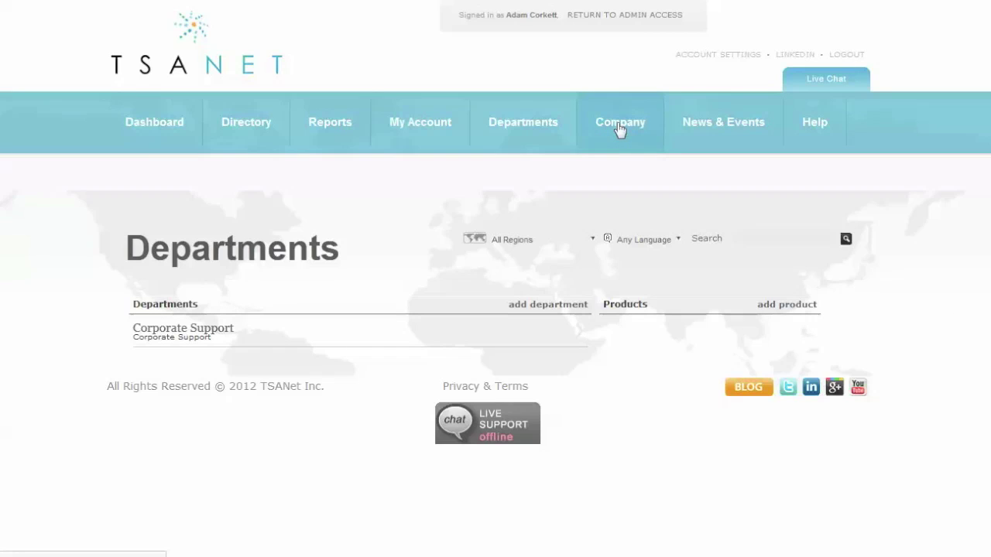
# Open the form for adding a user to the company and show the available user roles
pyautogui.click(619, 127)
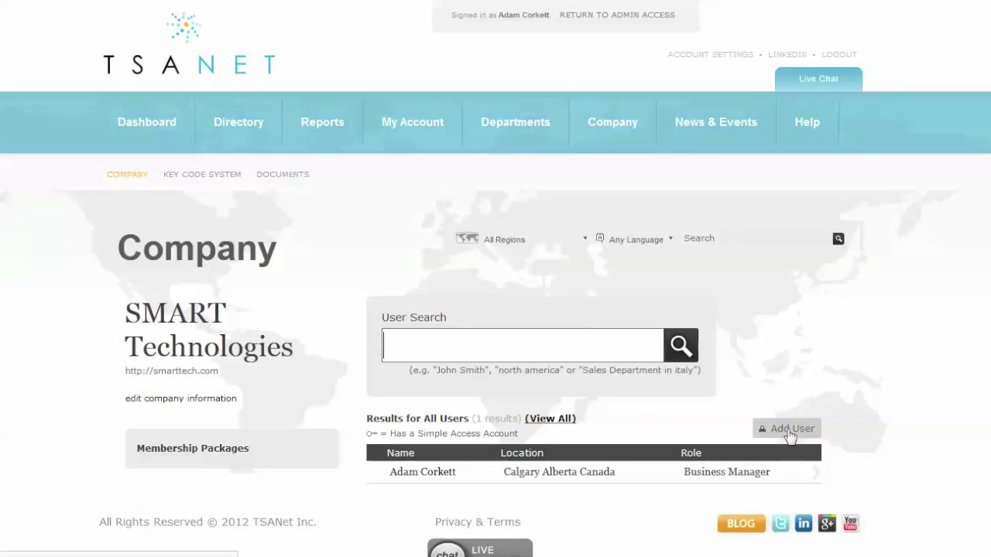
pyautogui.click(789, 432)
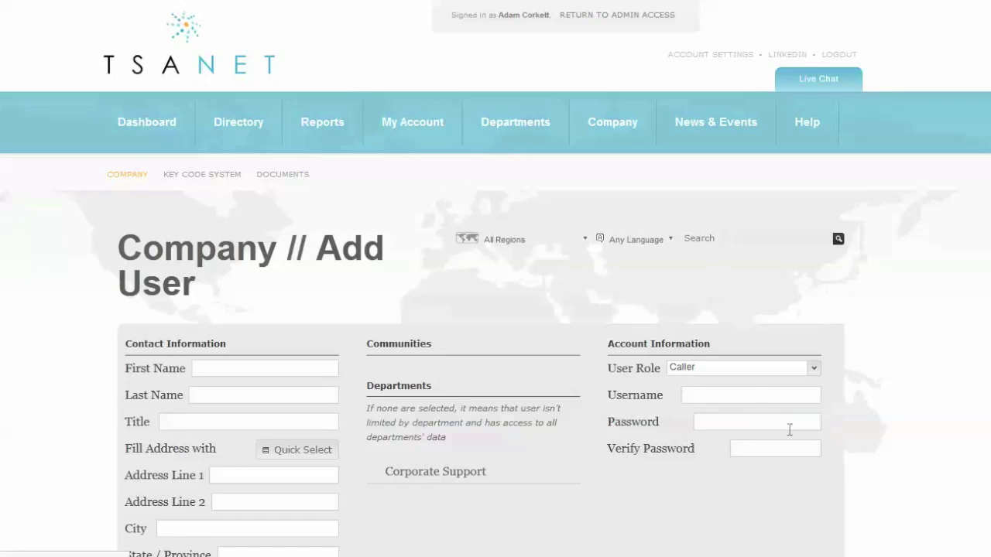
pyautogui.scroll(-3, 118, 341)
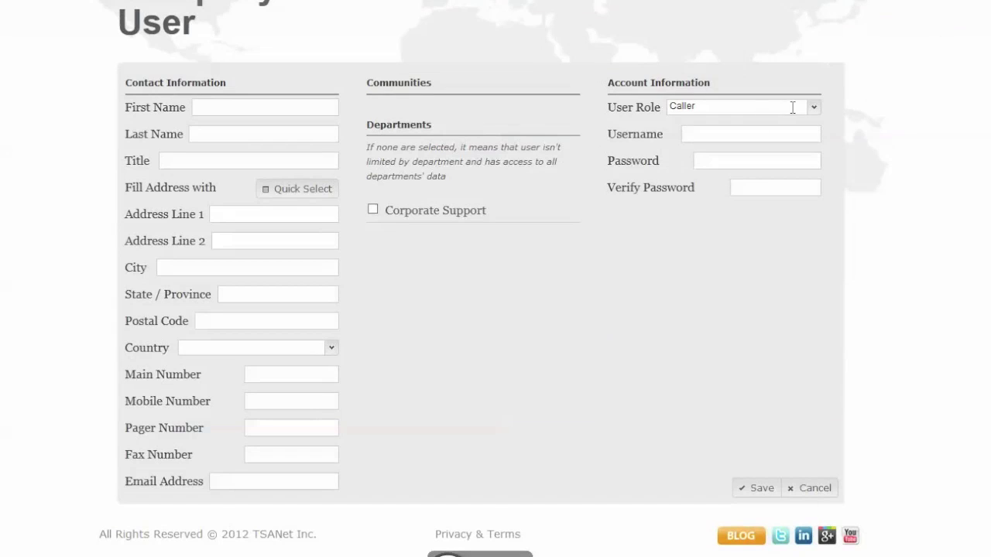
pyautogui.click(811, 109)
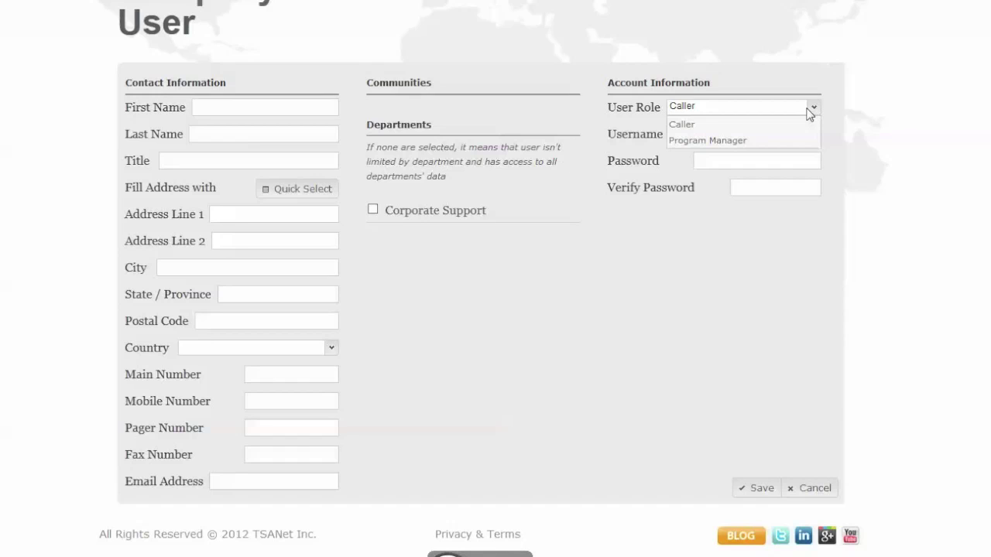
pyautogui.scroll(3, 781, 220)
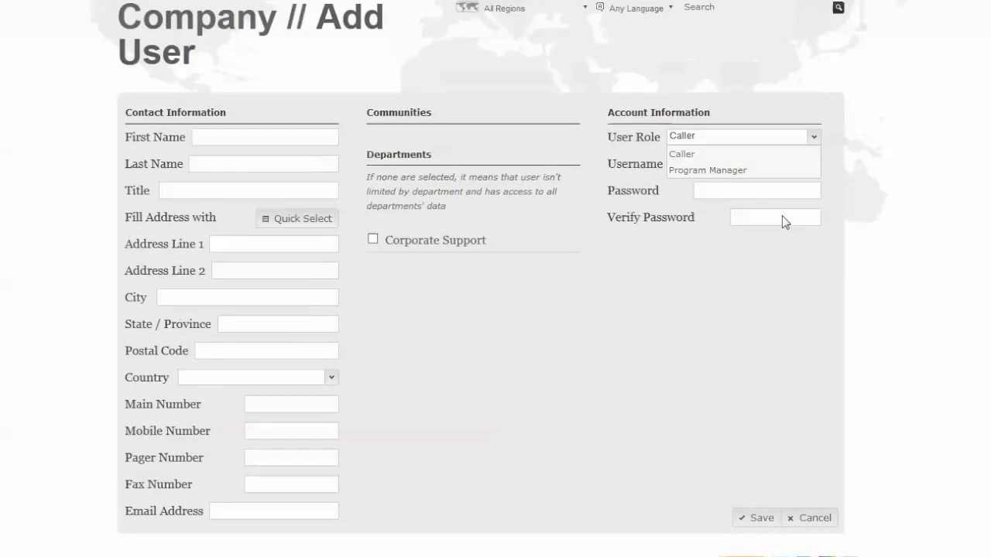